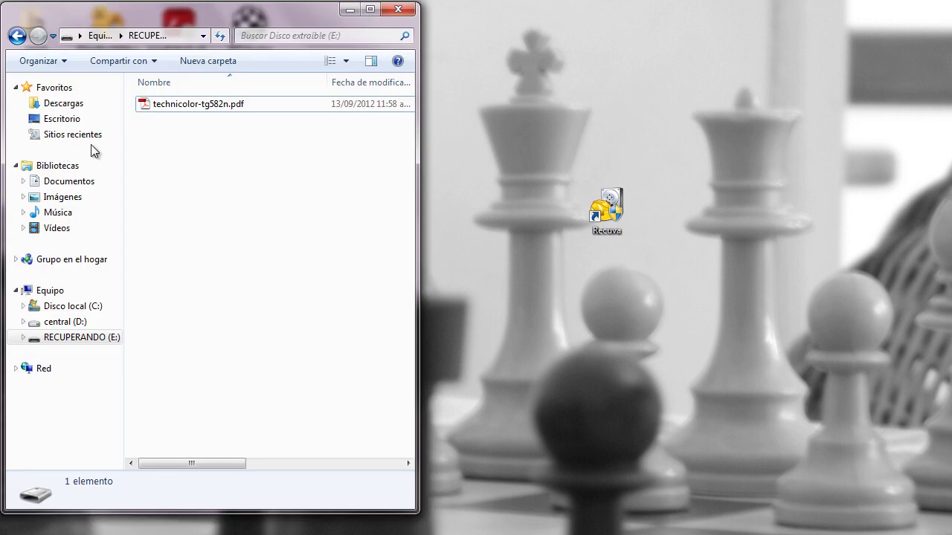
Step: Permanently delete technicolor-tg582n.pdf from the RECUPERANDO (E:) drive and minimize the drive's window
{"action": "left_click", "coordinate": [183, 106]}
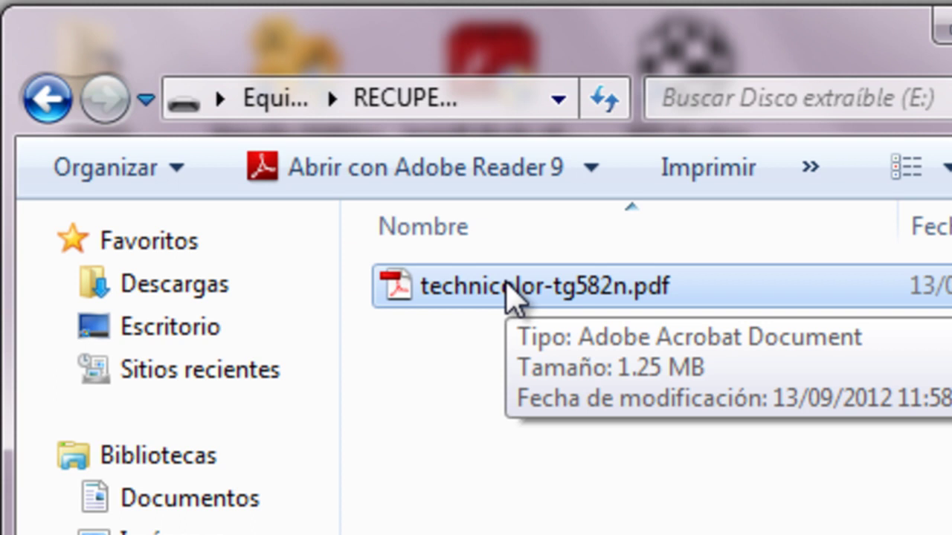
{"action": "key", "text": "shift+Delete"}
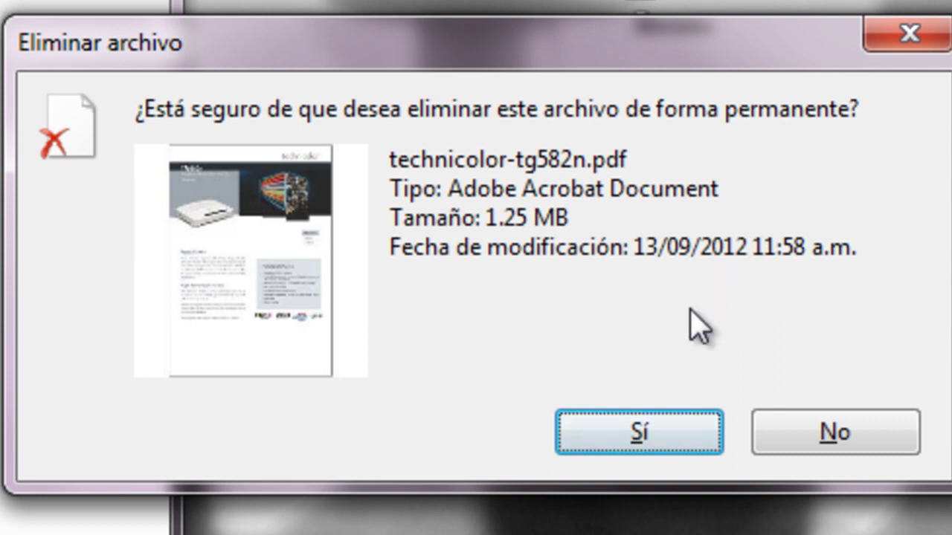
{"action": "left_click", "coordinate": [643, 439]}
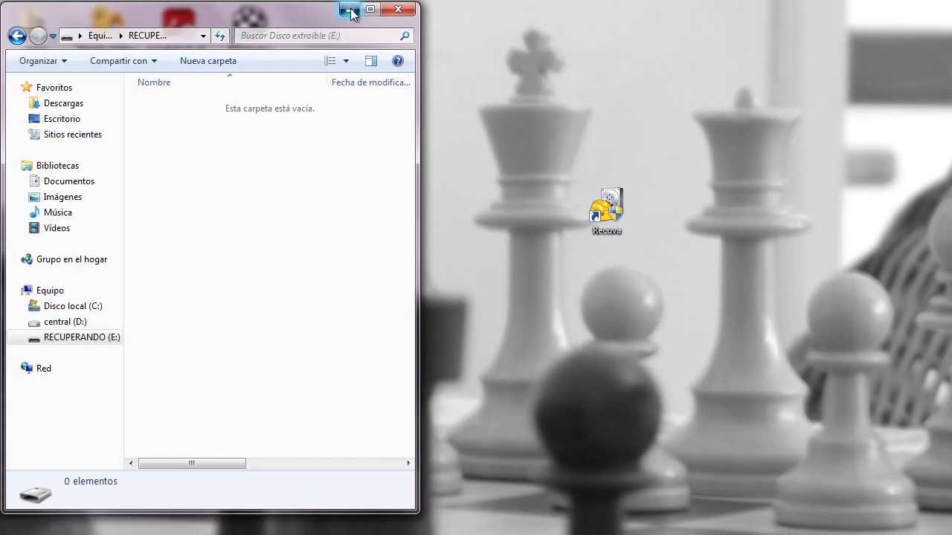
{"action": "left_click", "coordinate": [349, 9]}
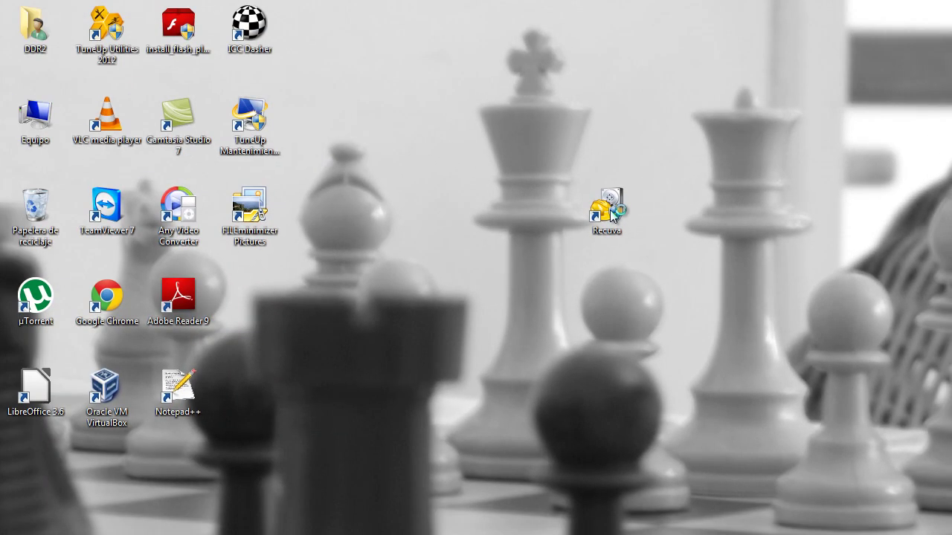
Step: Launch Recuva and set its wizard to look for all file types with the Otros option
{"action": "double_click", "coordinate": [610, 209]}
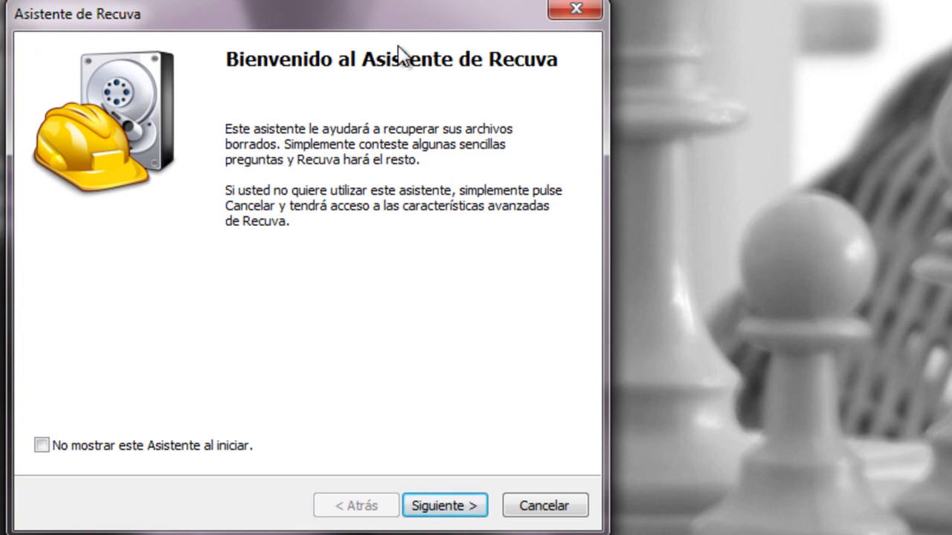
{"action": "left_click", "coordinate": [449, 511]}
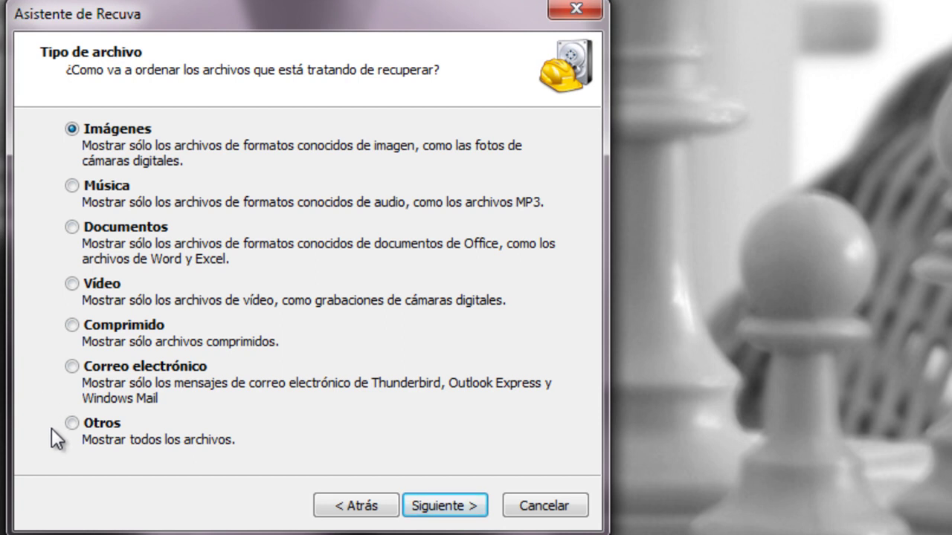
{"action": "left_click", "coordinate": [72, 424]}
{"action": "left_click", "coordinate": [421, 514]}
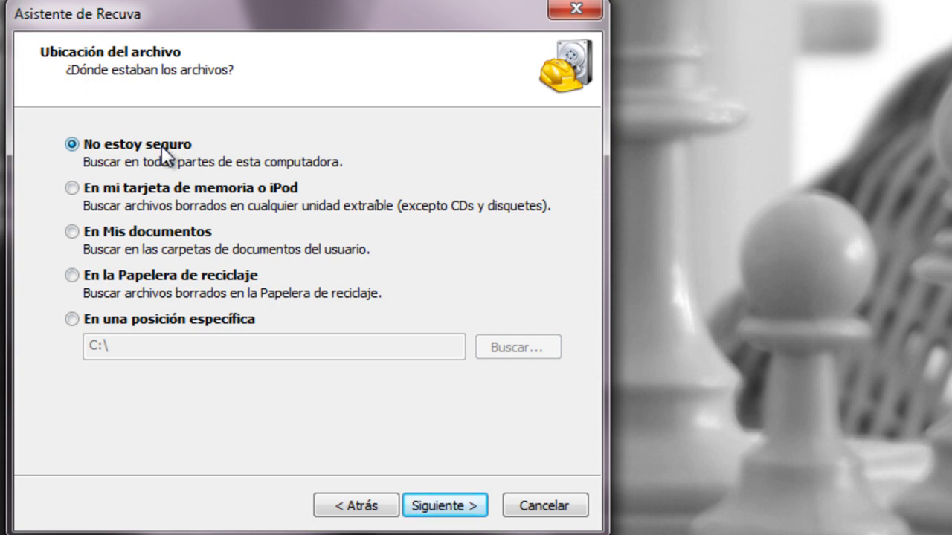
Step: Set the search location to the specific position E:\ on the RECUPERANDO drive and start the scan
{"action": "left_click", "coordinate": [145, 194]}
{"action": "left_click", "coordinate": [134, 232]}
{"action": "left_click", "coordinate": [125, 281]}
{"action": "left_click", "coordinate": [111, 321]}
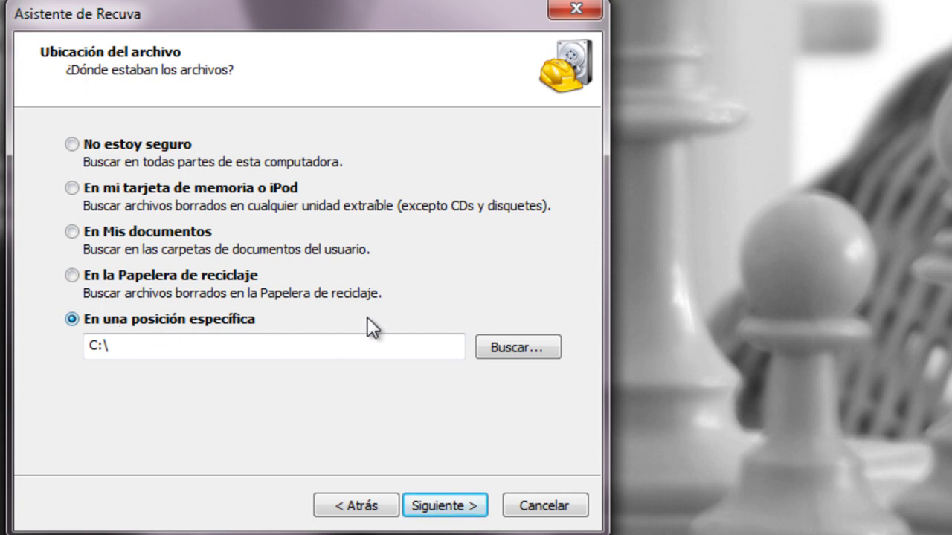
{"action": "left_click", "coordinate": [514, 347]}
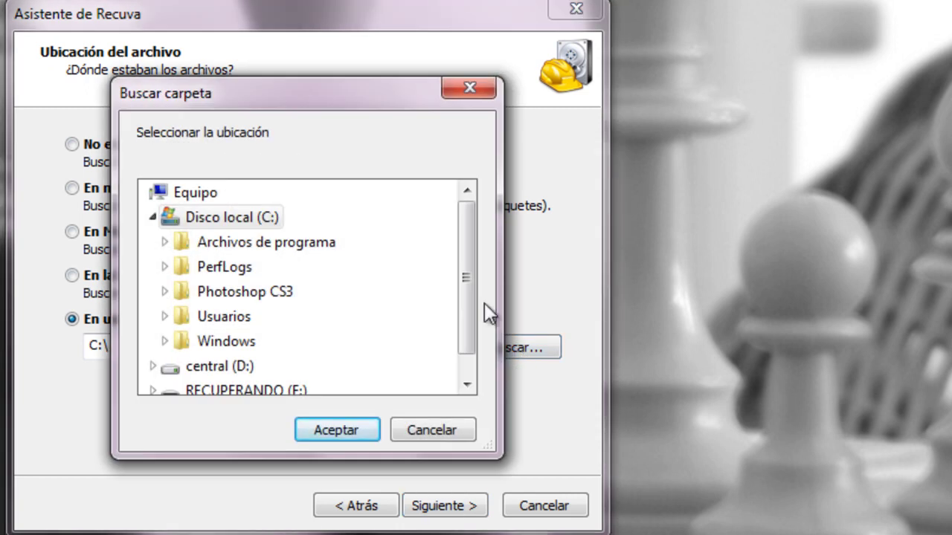
{"action": "scroll", "coordinate": [460, 264], "scroll_direction": "down", "scroll_amount": 1}
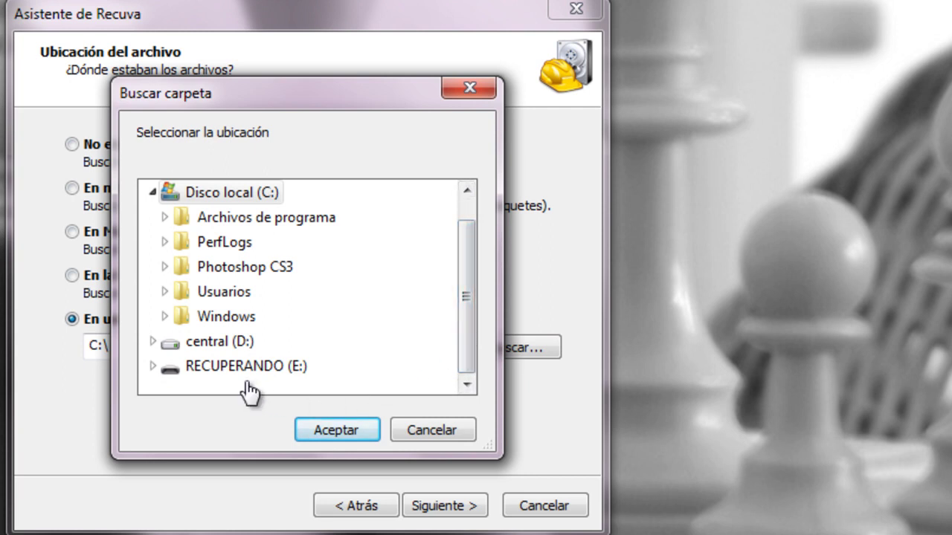
{"action": "left_click", "coordinate": [210, 366]}
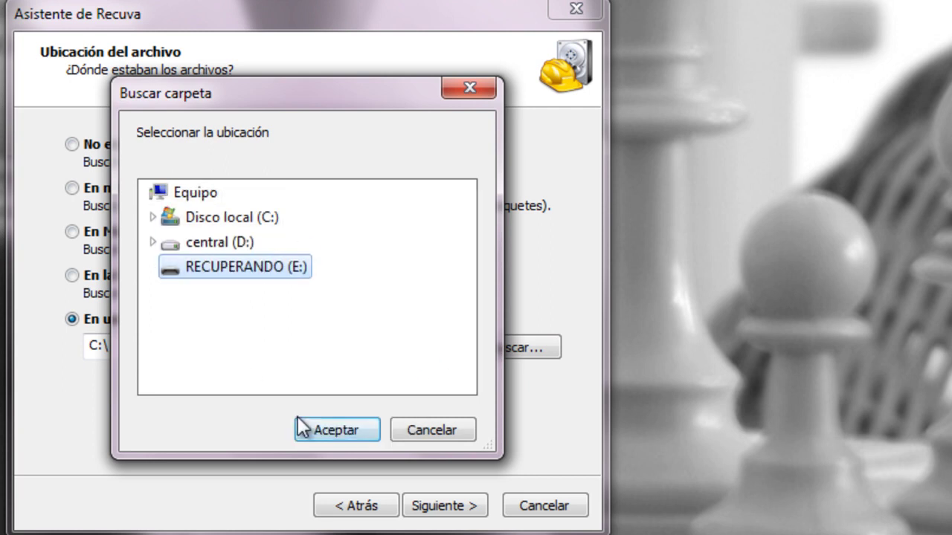
{"action": "left_click", "coordinate": [325, 429]}
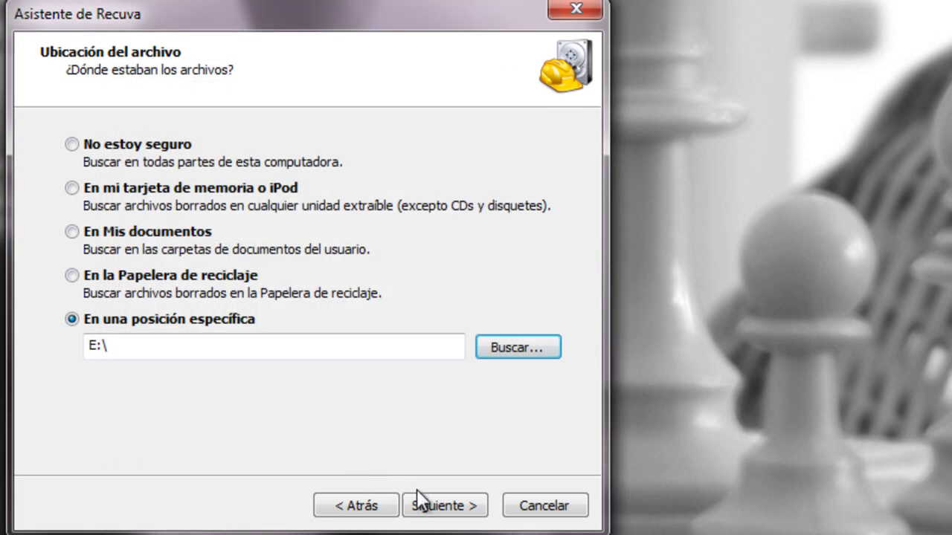
{"action": "left_click", "coordinate": [431, 507]}
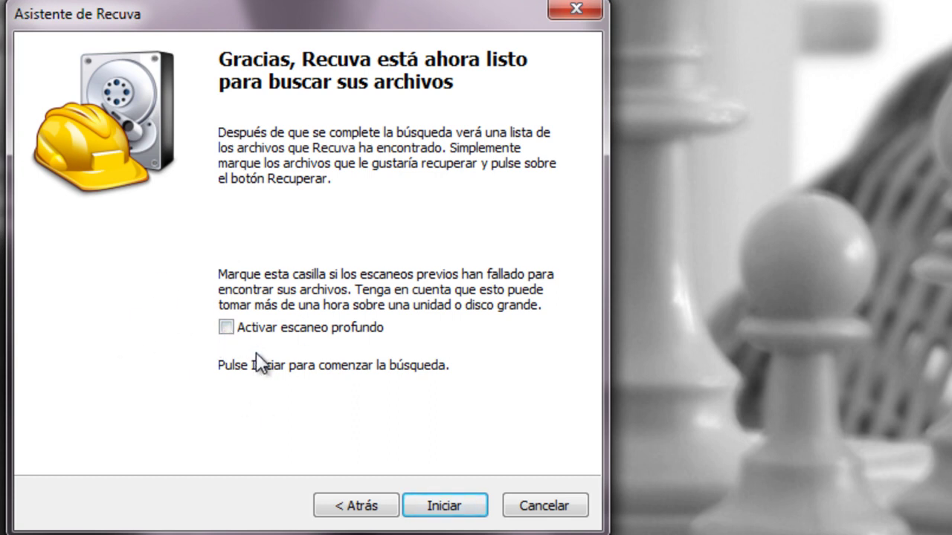
{"action": "left_click", "coordinate": [434, 504]}
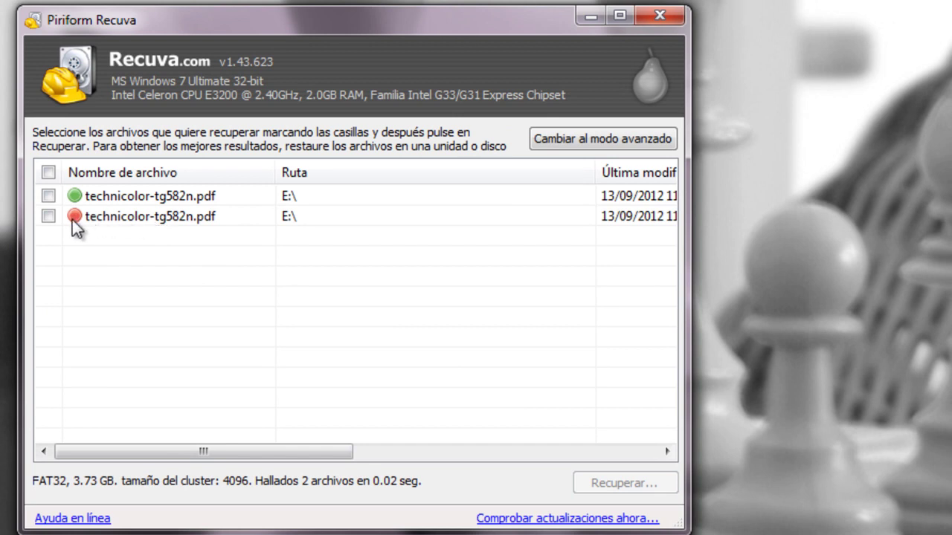
Step: Mark the technicolor-tg582n.pdf entry with the green status for recovery
{"action": "left_click", "coordinate": [72, 220]}
{"action": "left_click", "coordinate": [172, 195]}
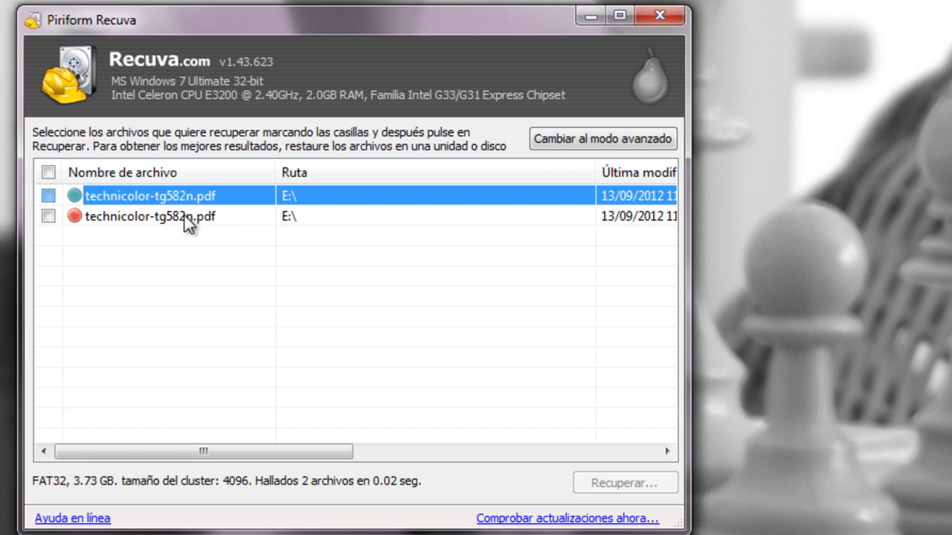
{"action": "left_click", "coordinate": [187, 217]}
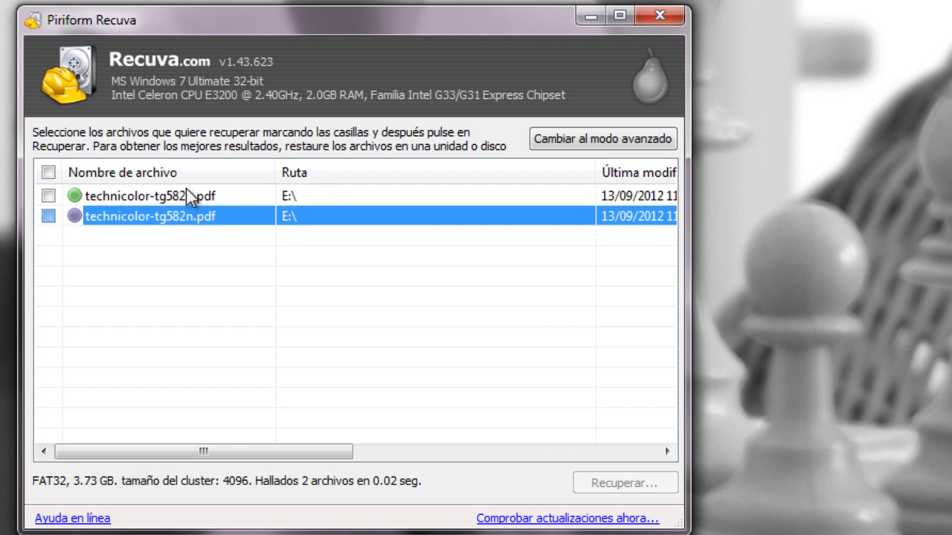
{"action": "left_click", "coordinate": [101, 199]}
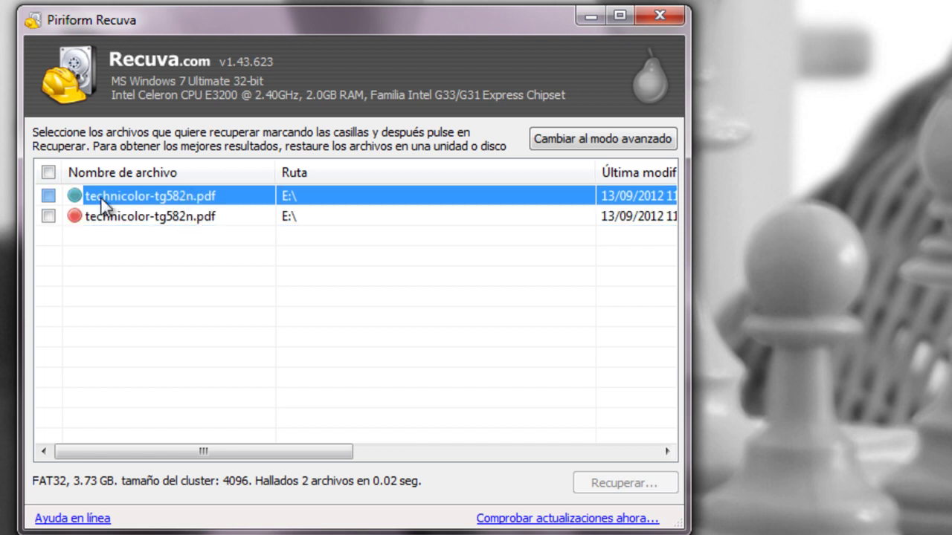
{"action": "left_click", "coordinate": [49, 197]}
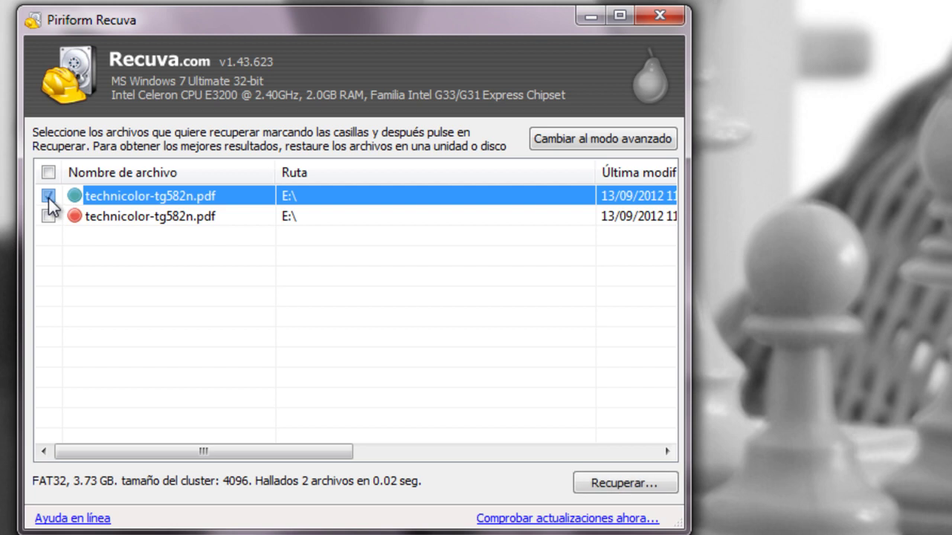
Step: Recover the marked PDF to the Escritorio folder and dismiss the completion message
{"action": "left_click", "coordinate": [595, 485]}
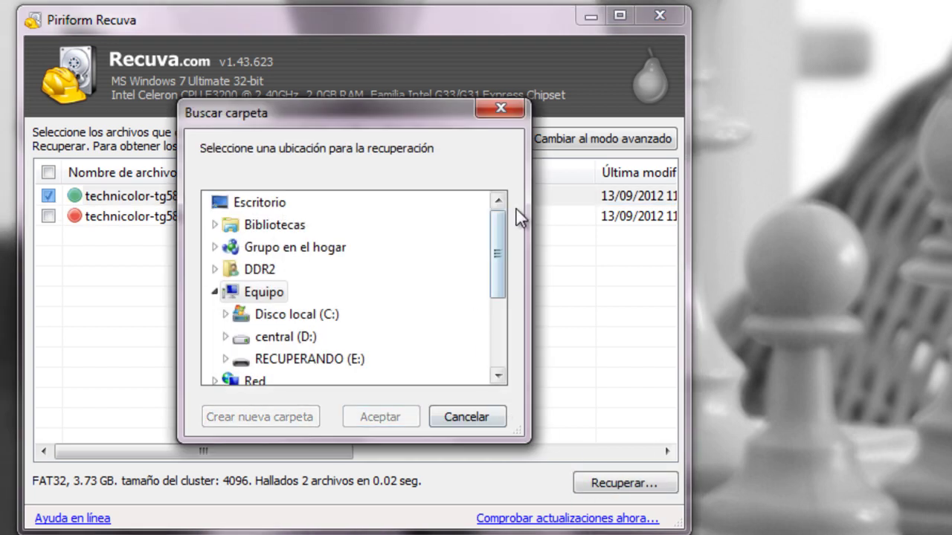
{"action": "mouse_move", "coordinate": [499, 222]}
{"action": "left_mouse_down"}
{"action": "mouse_move", "coordinate": [499, 250]}
{"action": "mouse_move", "coordinate": [498, 214]}
{"action": "left_mouse_up"}
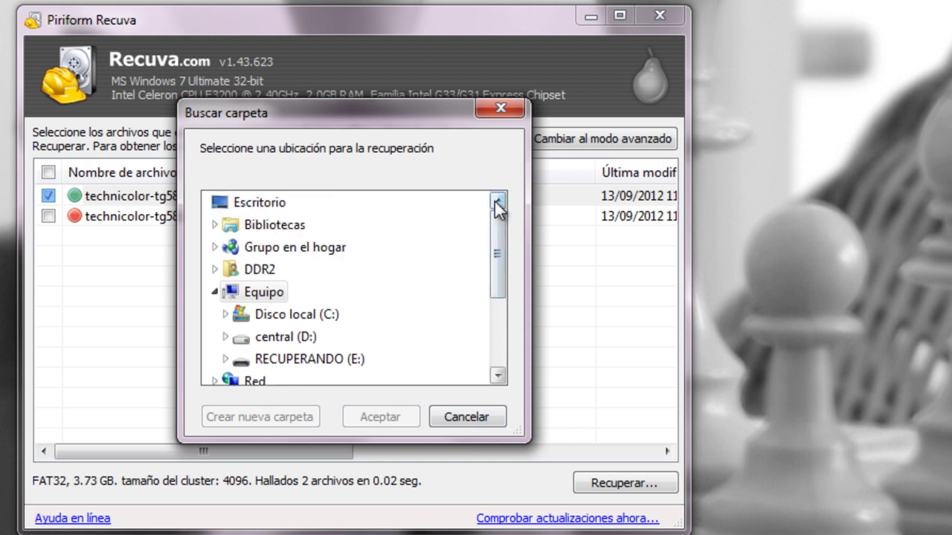
{"action": "mouse_move", "coordinate": [499, 214]}
{"action": "left_mouse_down"}
{"action": "mouse_move", "coordinate": [494, 303]}
{"action": "mouse_move", "coordinate": [486, 211]}
{"action": "mouse_move", "coordinate": [497, 200]}
{"action": "left_mouse_up"}
{"action": "left_click", "coordinate": [281, 204]}
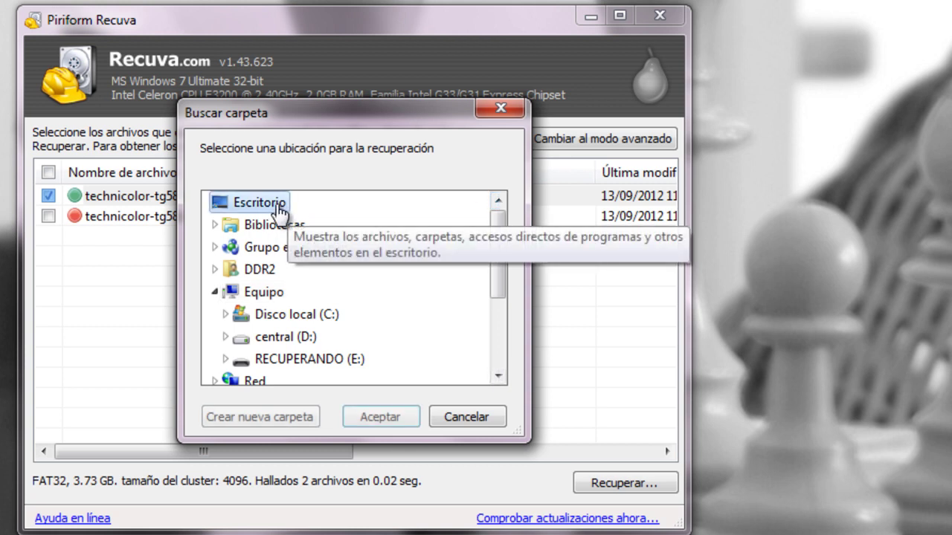
{"action": "left_click", "coordinate": [369, 413]}
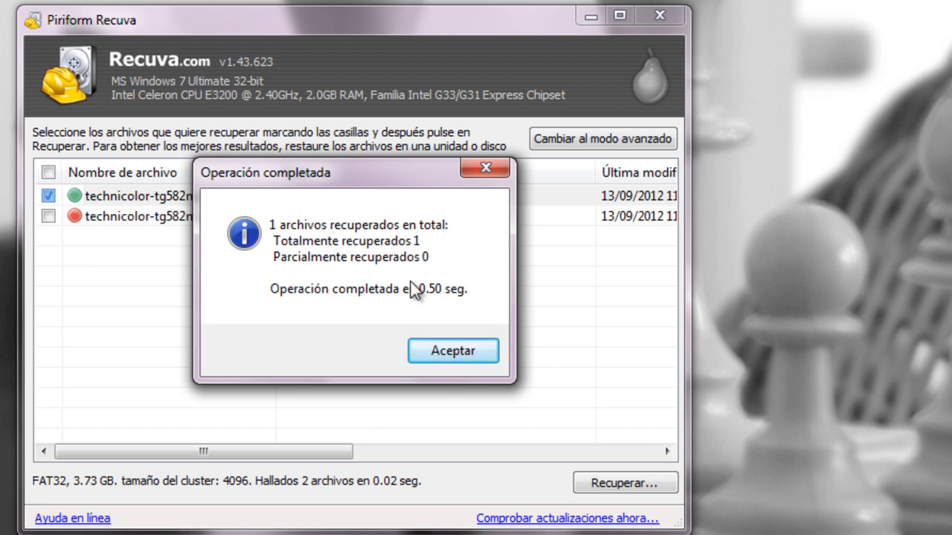
{"action": "left_click", "coordinate": [438, 354]}
Step: Minimize Recuva, open the recovered technicolor-tg582n.pdf from the desktop and examine its pages to check the content
{"action": "left_click", "coordinate": [591, 17]}
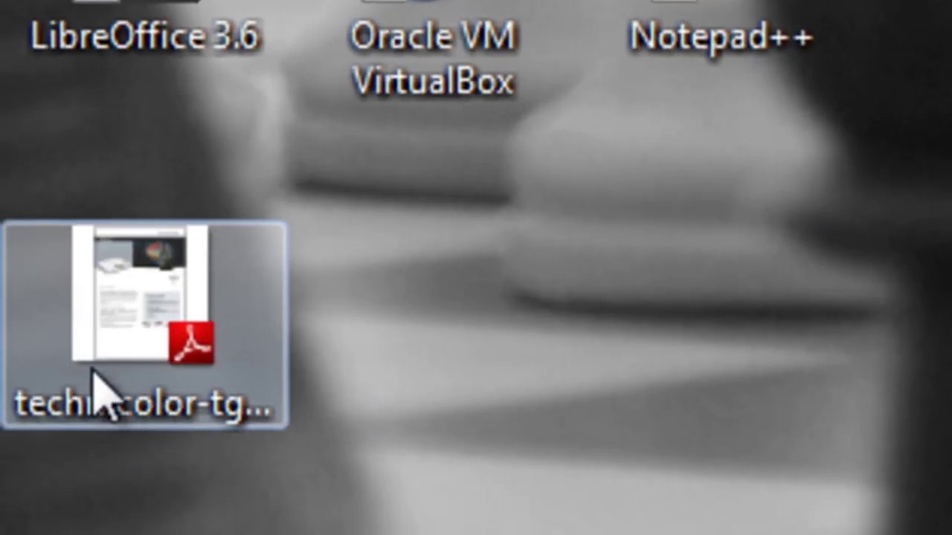
{"action": "left_click", "coordinate": [74, 108]}
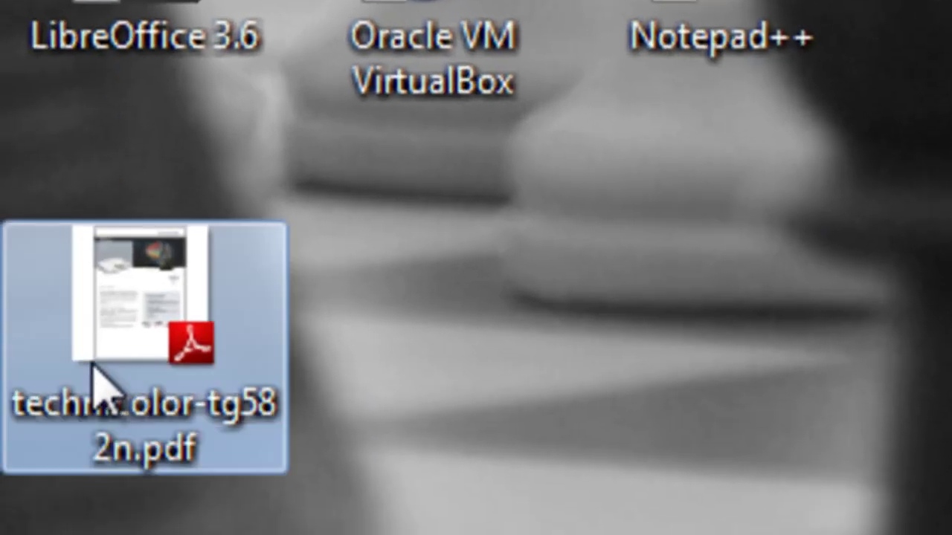
{"action": "mouse_move", "coordinate": [123, 342]}
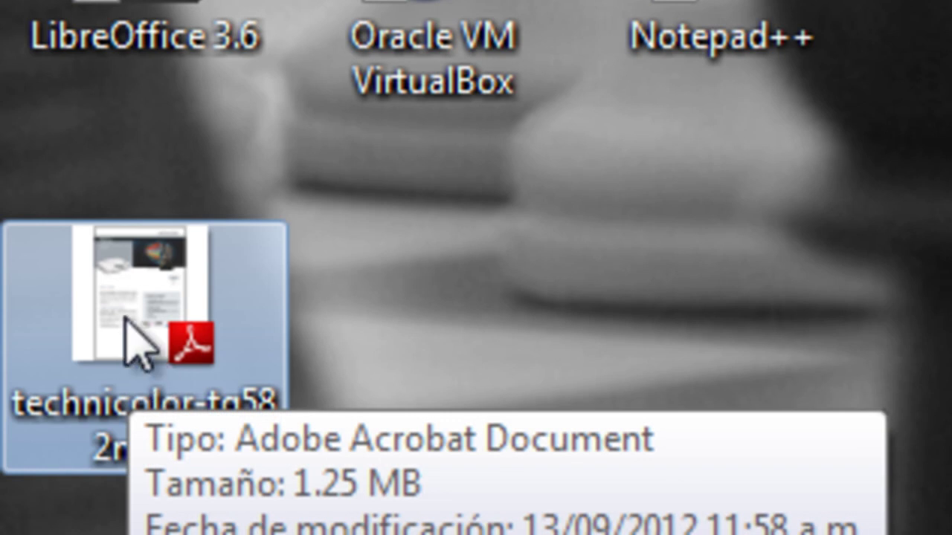
{"action": "double_click", "coordinate": [134, 343]}
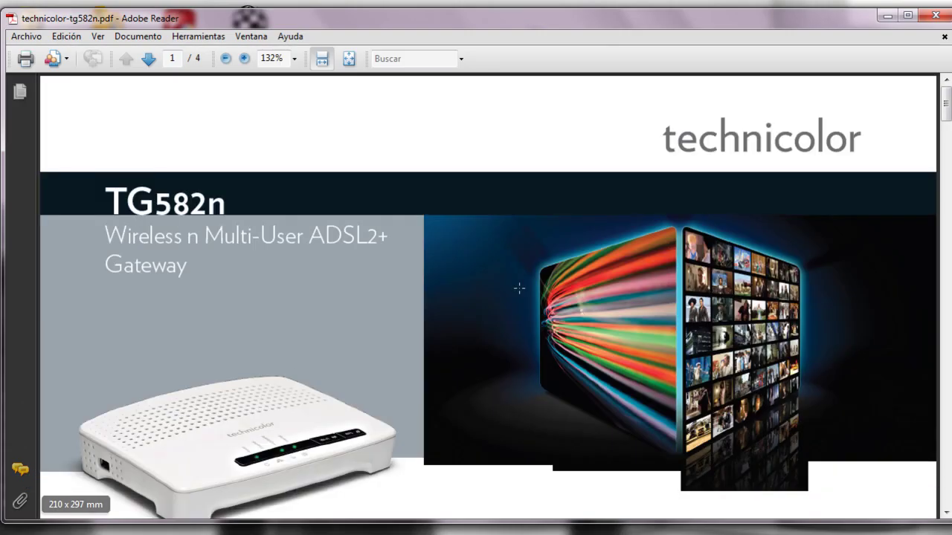
{"action": "scroll", "coordinate": [530, 276], "scroll_direction": "down", "scroll_amount": 15}
{"action": "scroll", "coordinate": [530, 276], "scroll_direction": "down", "scroll_amount": 15}
{"action": "scroll", "coordinate": [526, 273], "scroll_direction": "down", "scroll_amount": 15}
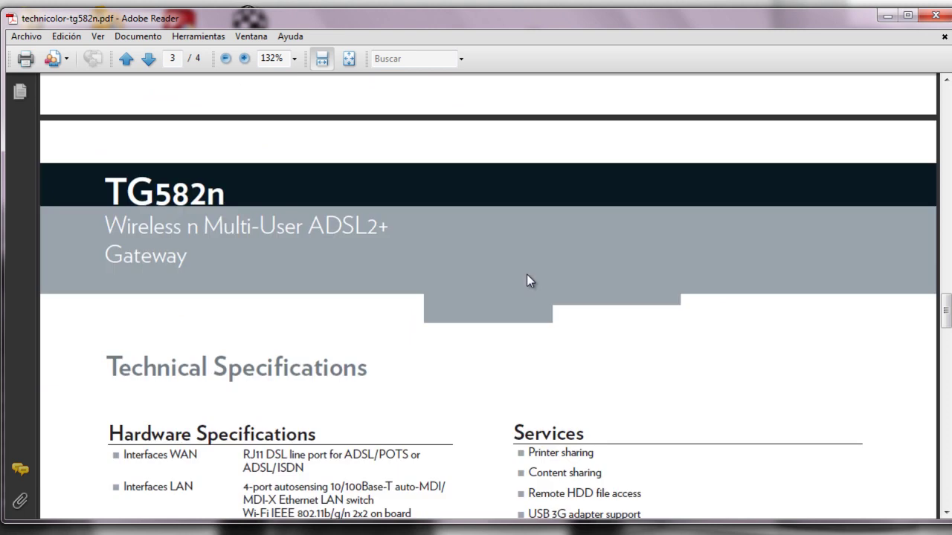